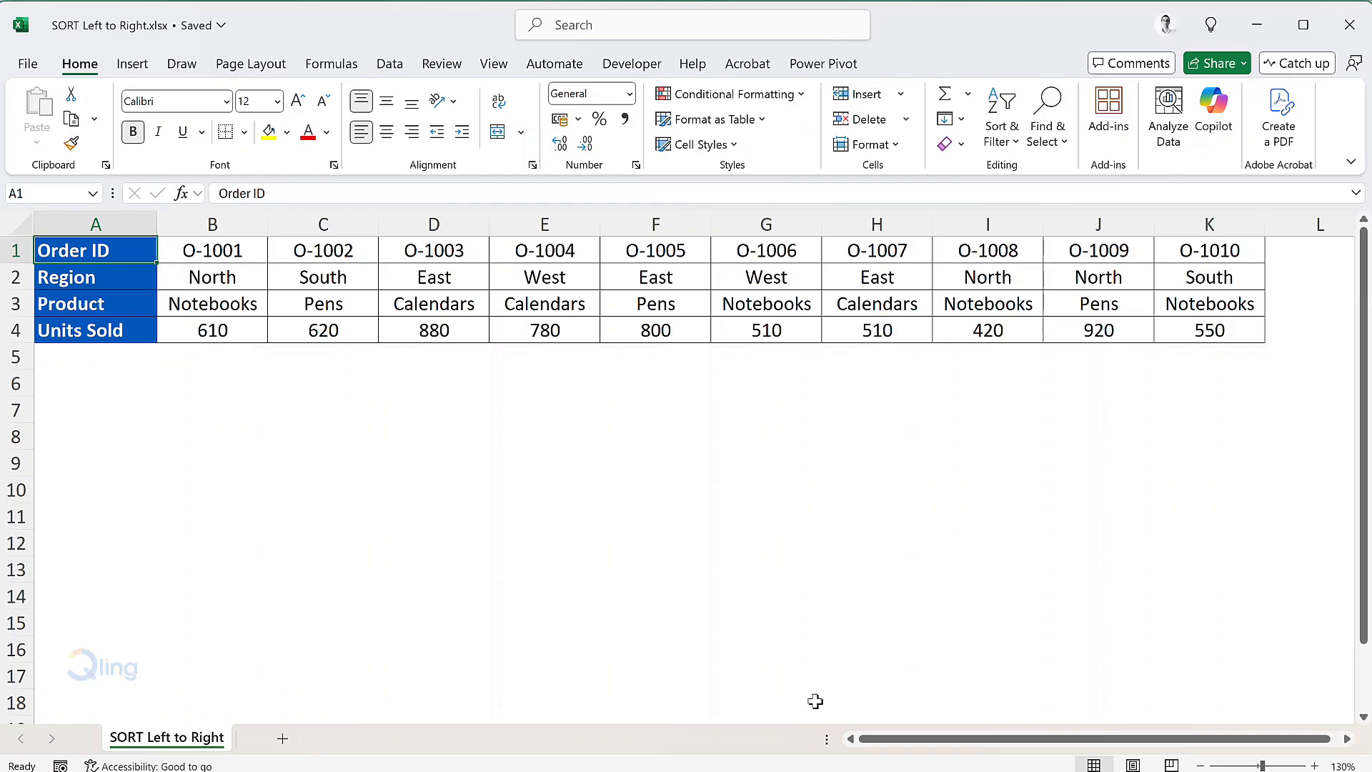
# Enter =SORTBY(B1:K4,B2:K2,1) in B8 to copy the table sorted by Region ascending
pyautogui.click(220, 432)
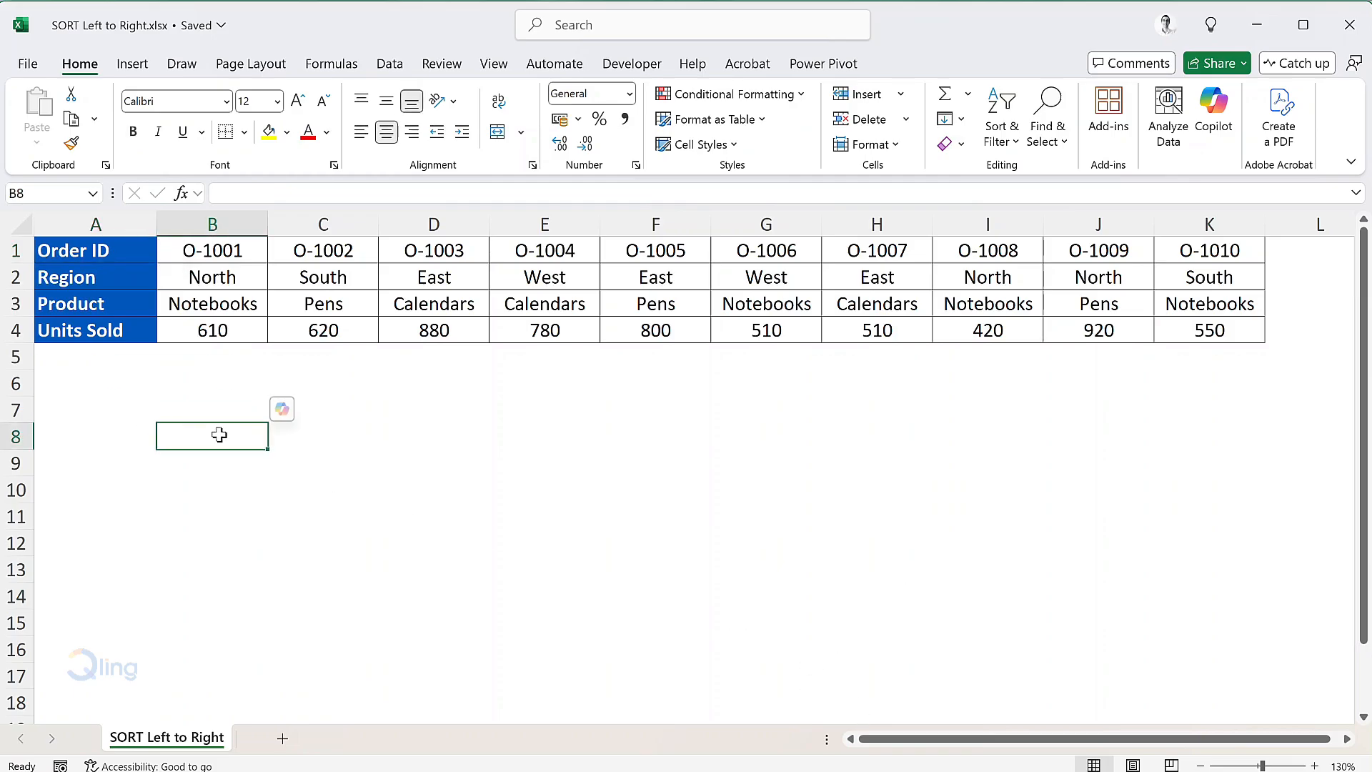
pyautogui.write('=s')
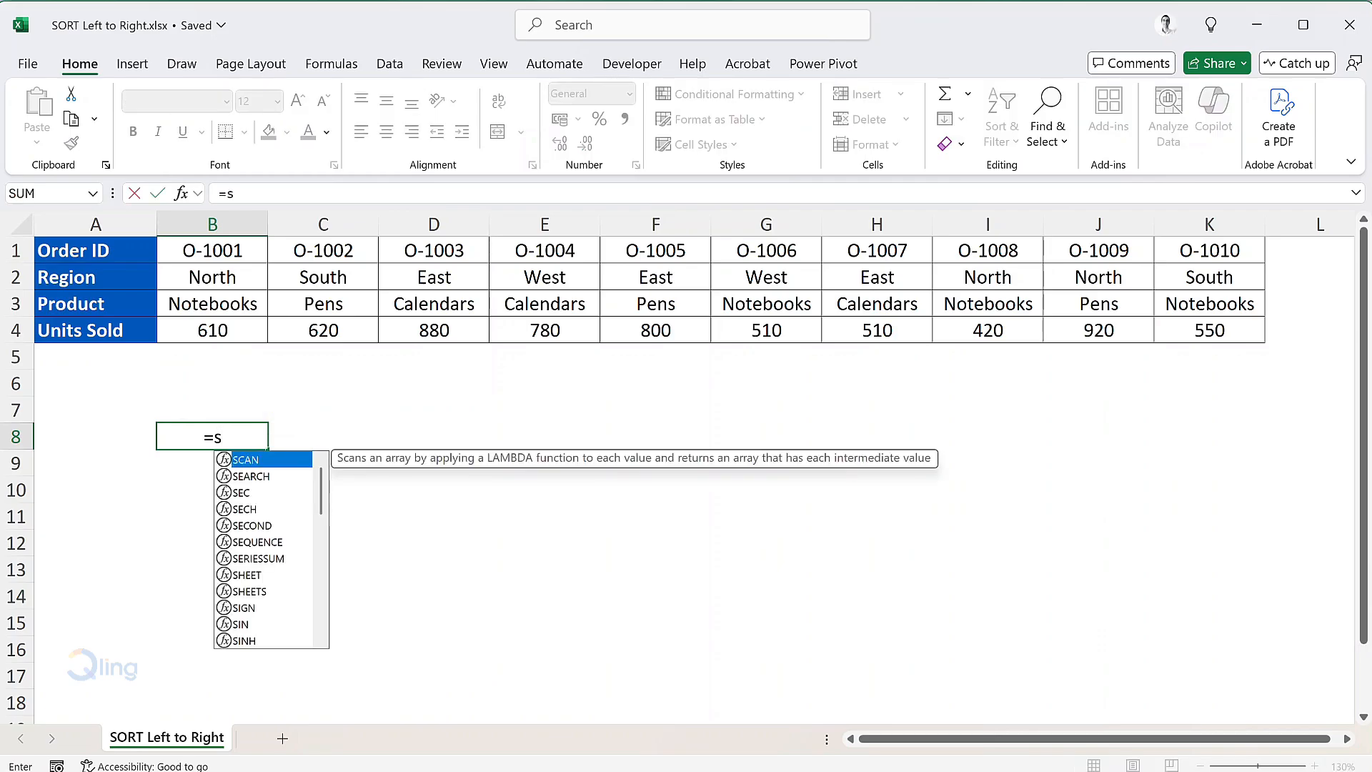
pyautogui.write('ortby')
pyautogui.press('Tab')
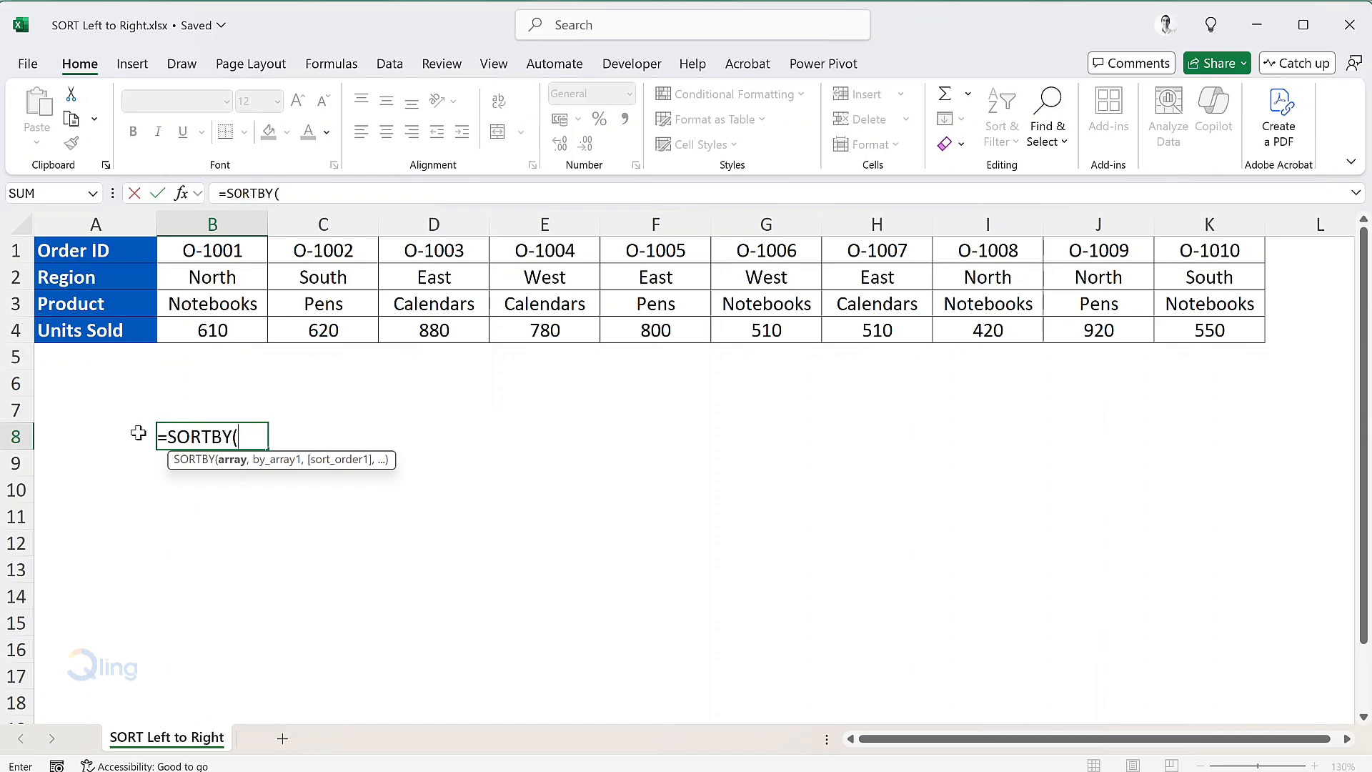
pyautogui.moveTo(229, 250); pyautogui.dragTo(1213, 335)
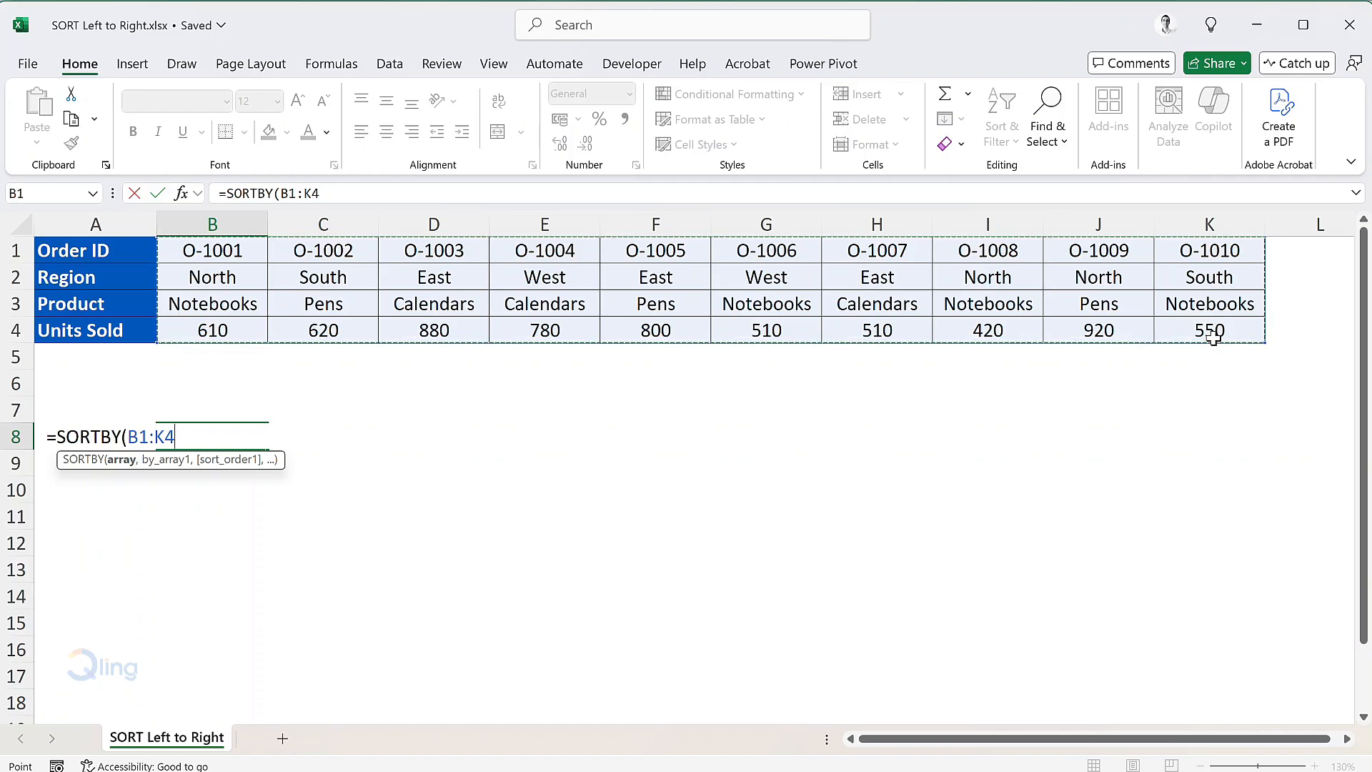
pyautogui.write(',')
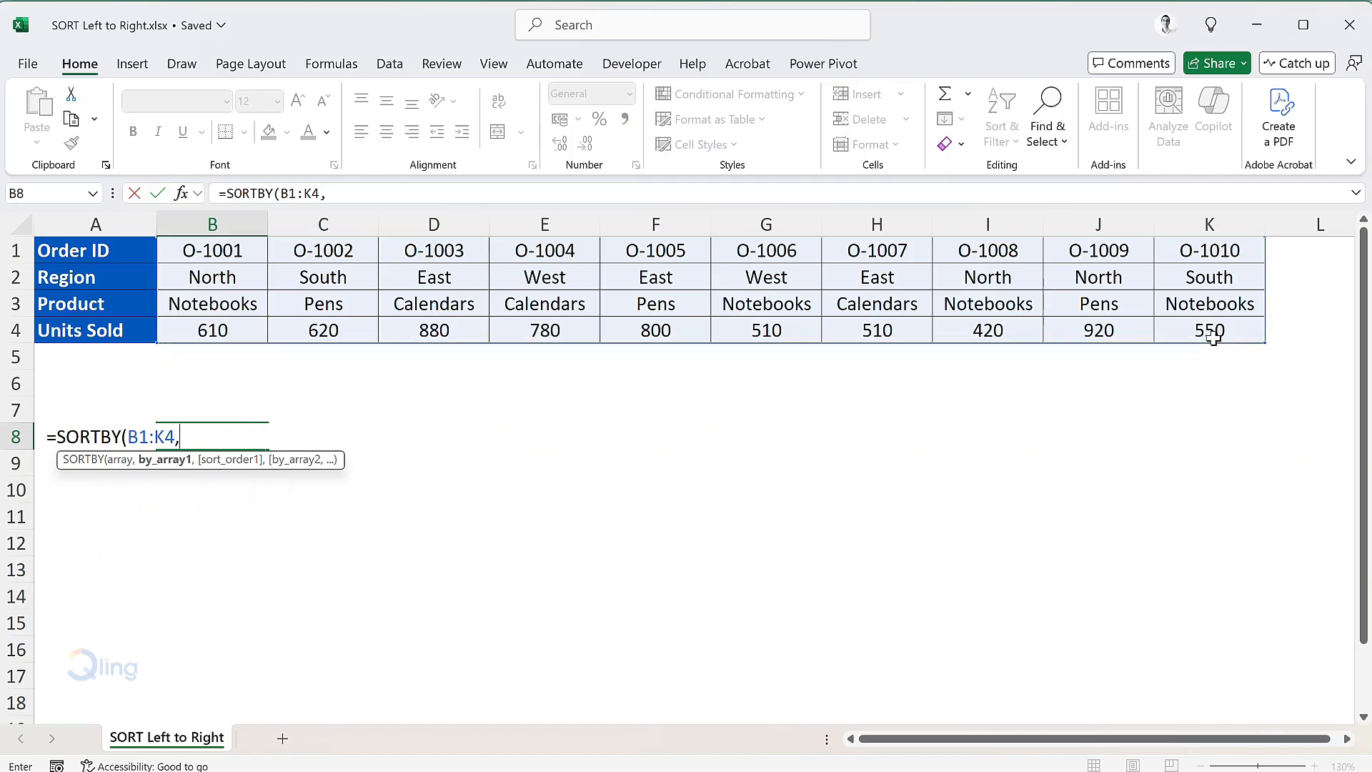
pyautogui.moveTo(229, 278); pyautogui.dragTo(1187, 288)
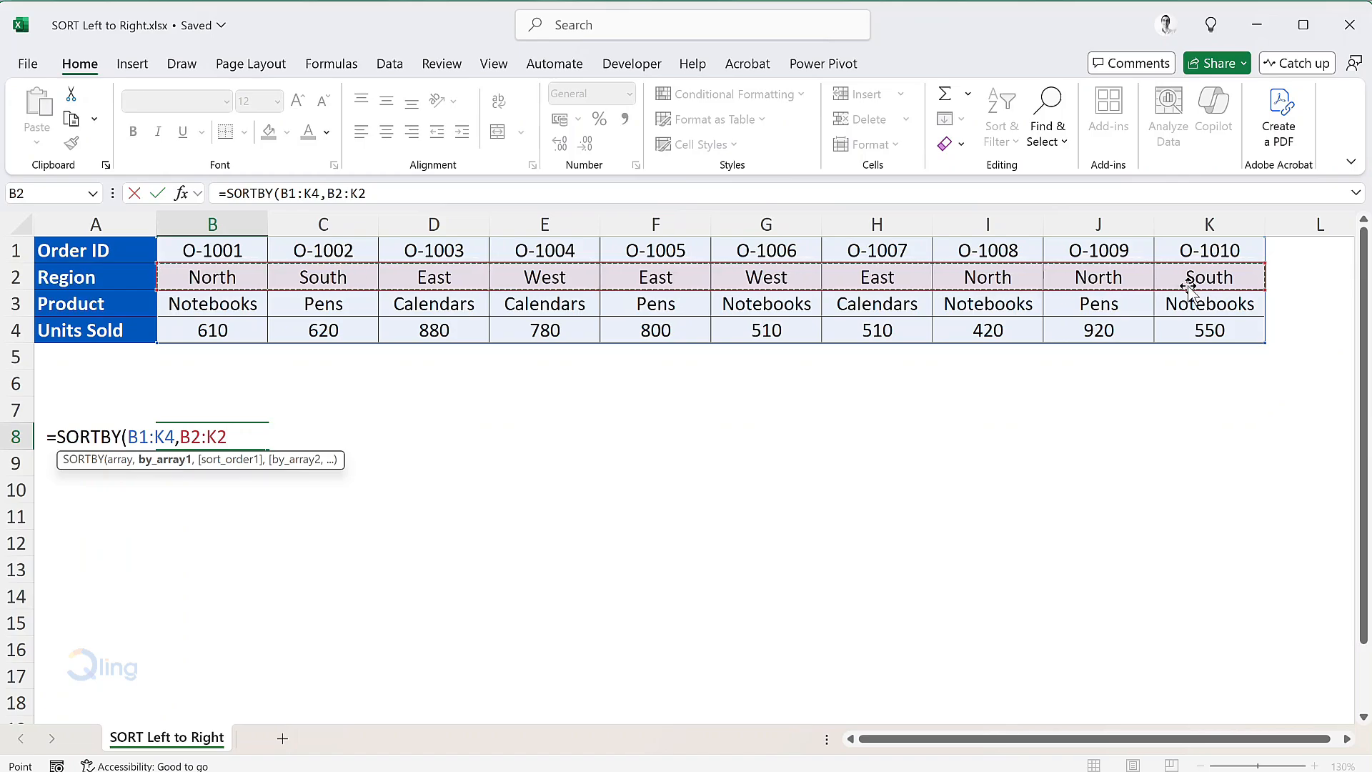
pyautogui.write(',')
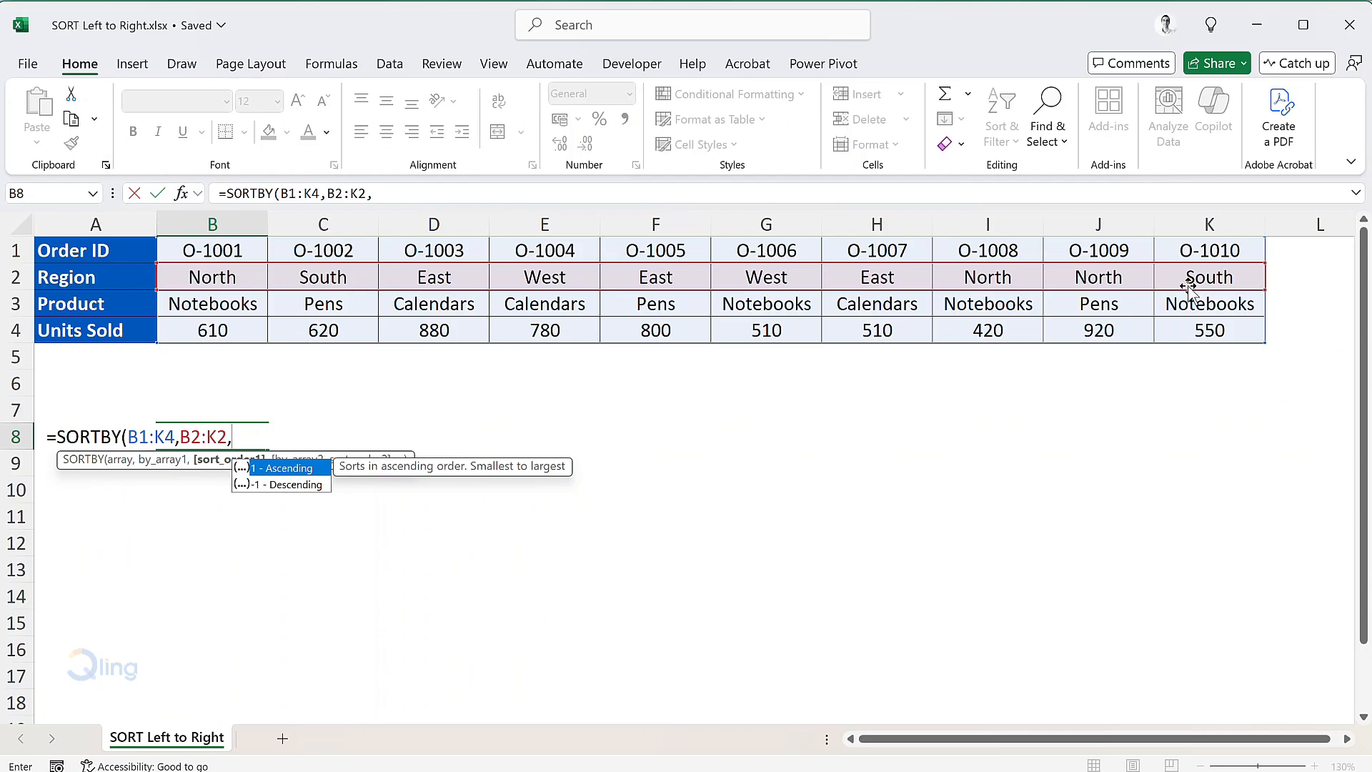
pyautogui.write('1')
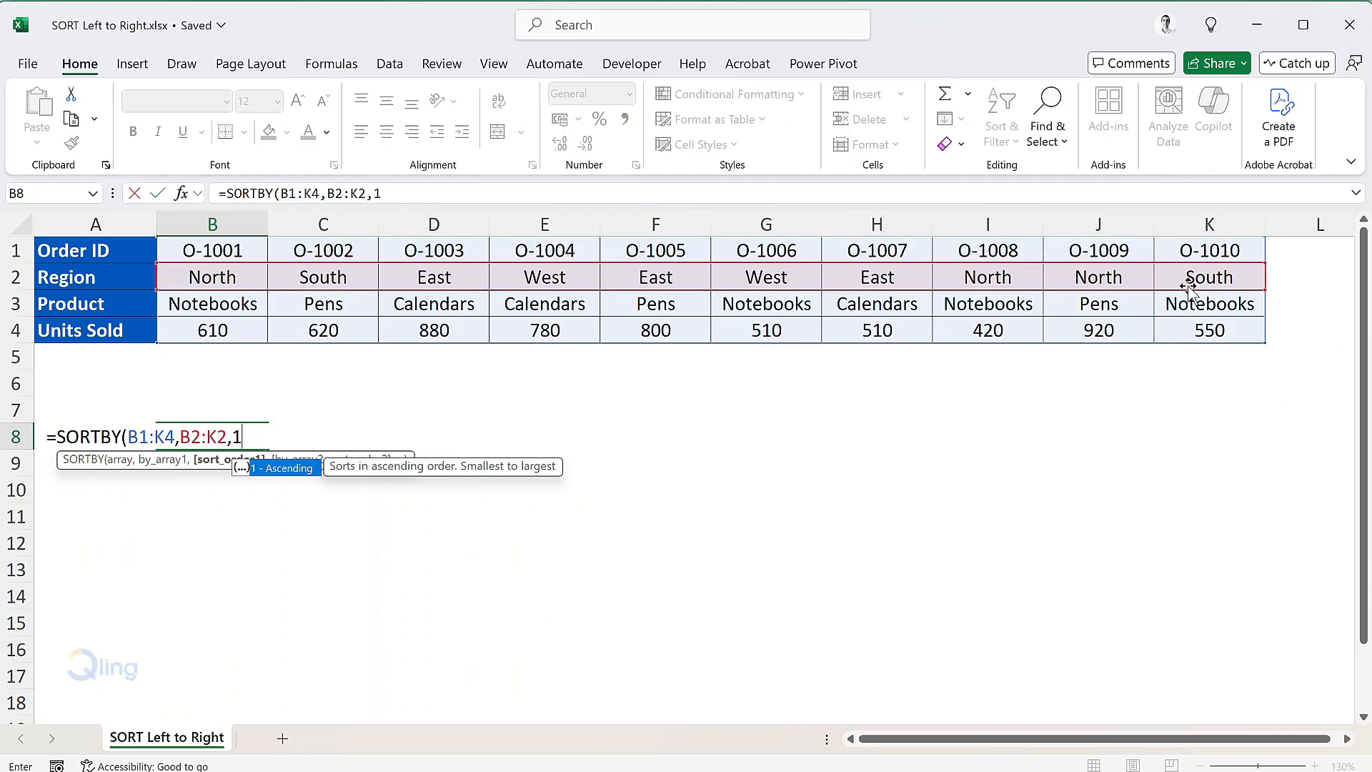
pyautogui.write(')')
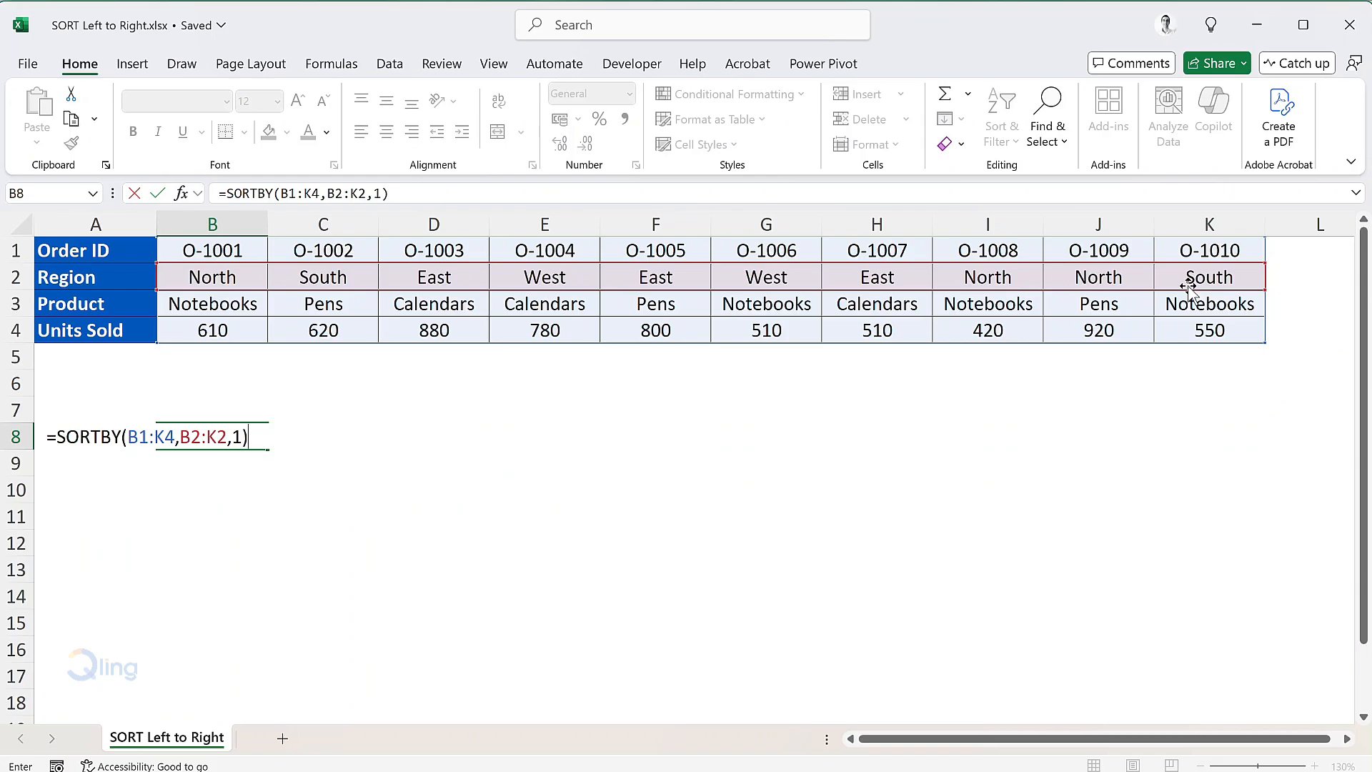
pyautogui.press('Return')
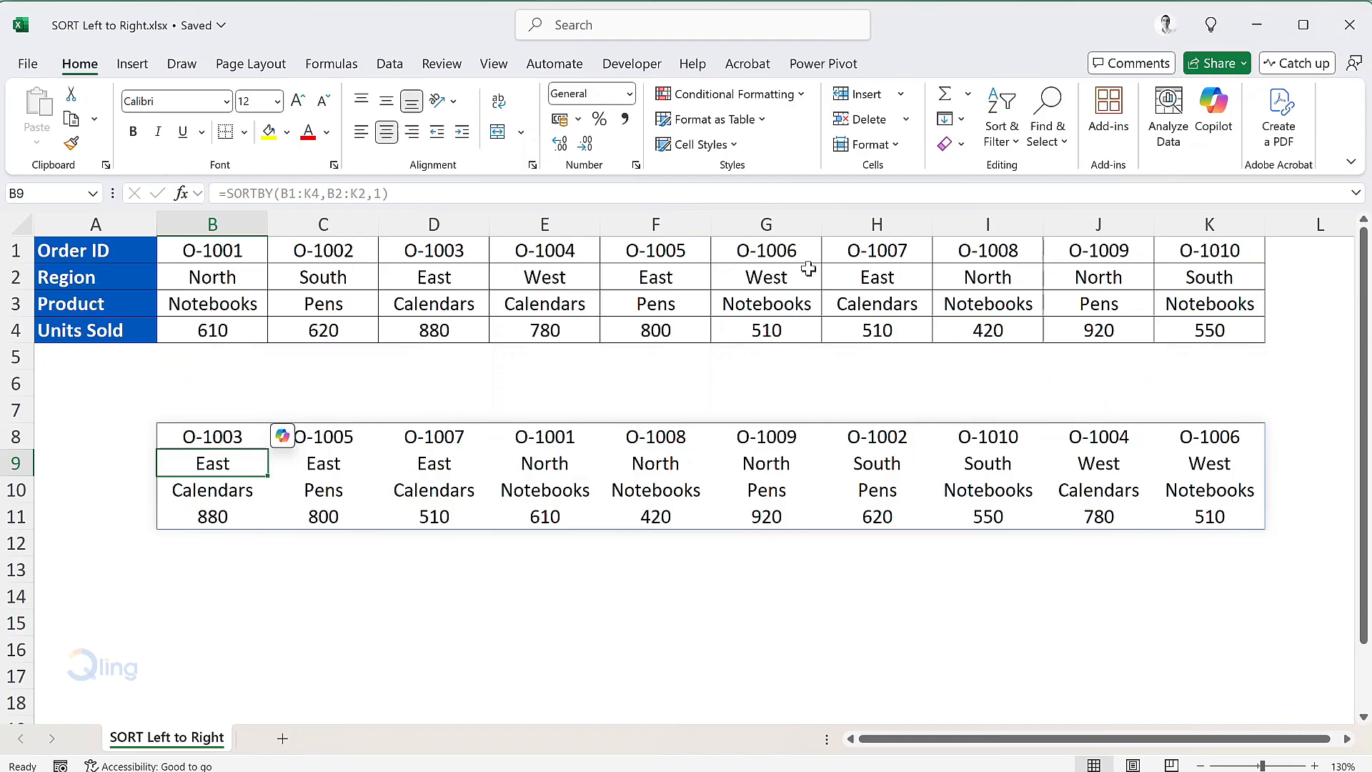
# Extend the B8 formula to =SORTBY(B1:K4,B2:K2,1,B4:K4,-1), adding Units Sold descending
pyautogui.doubleClick(261, 436)
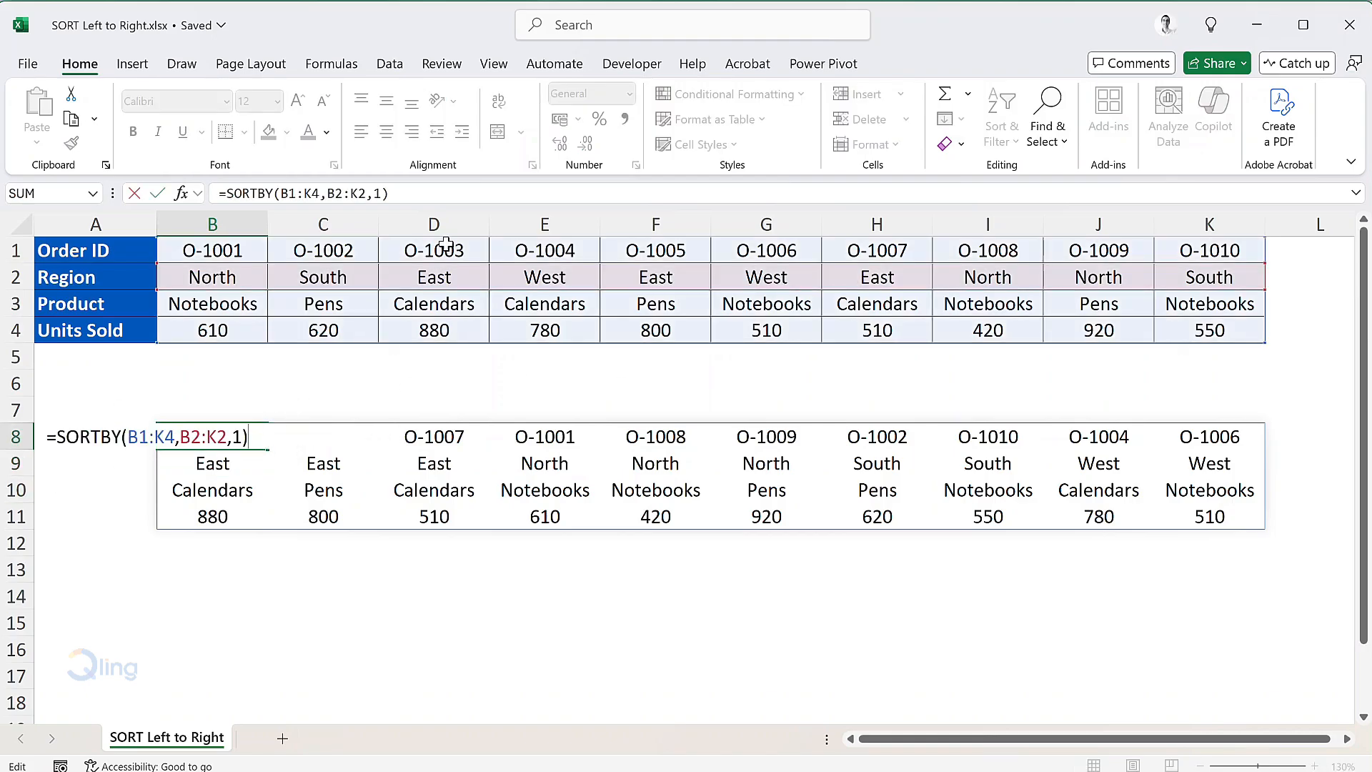
pyautogui.press('BackSpace')
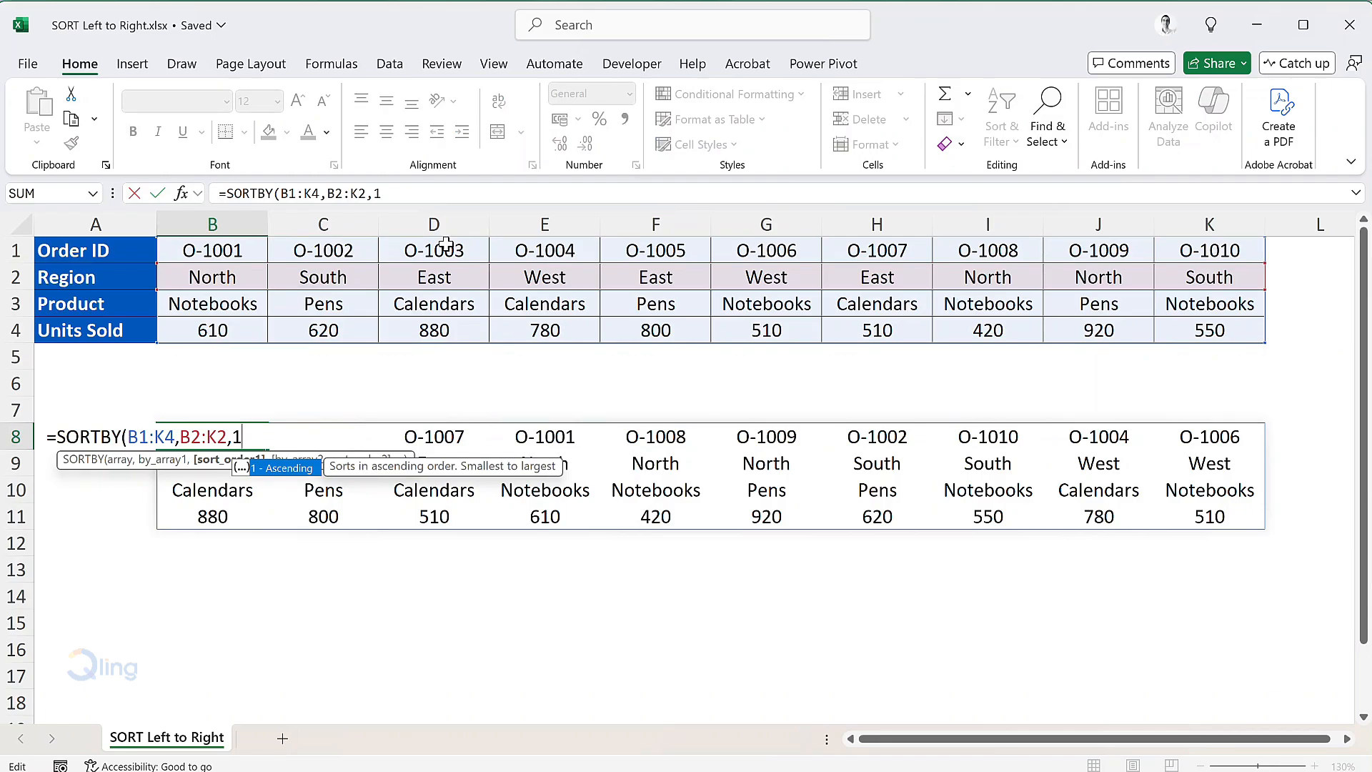
pyautogui.write(',')
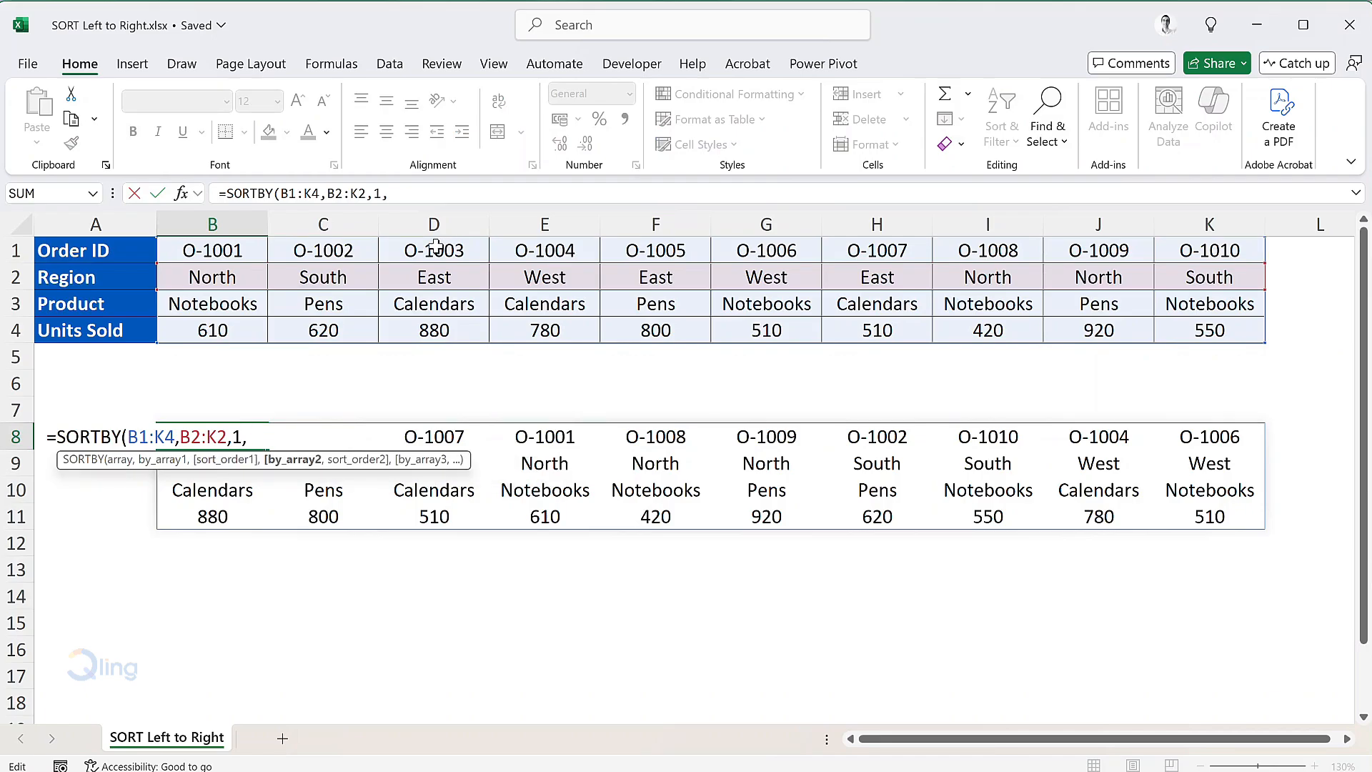
pyautogui.moveTo(182, 338); pyautogui.dragTo(1180, 337)
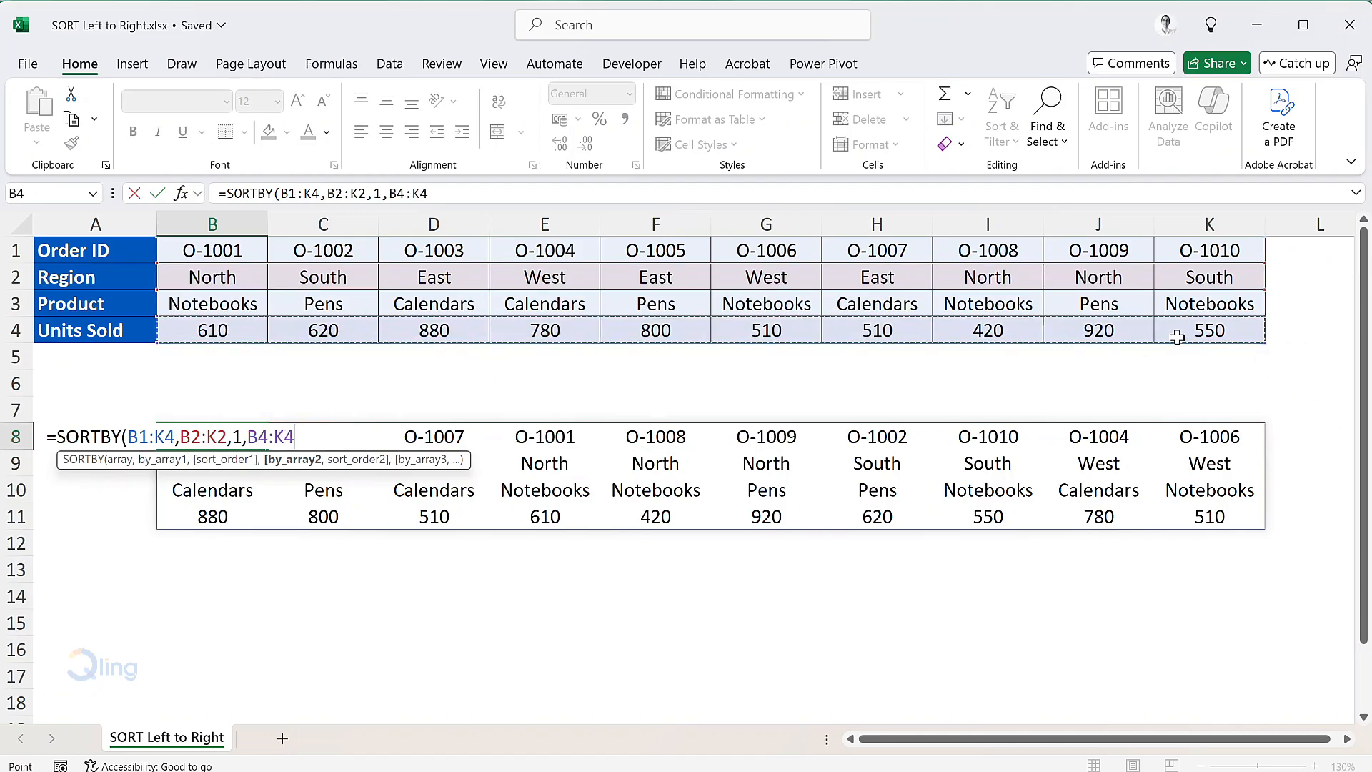
pyautogui.write(',')
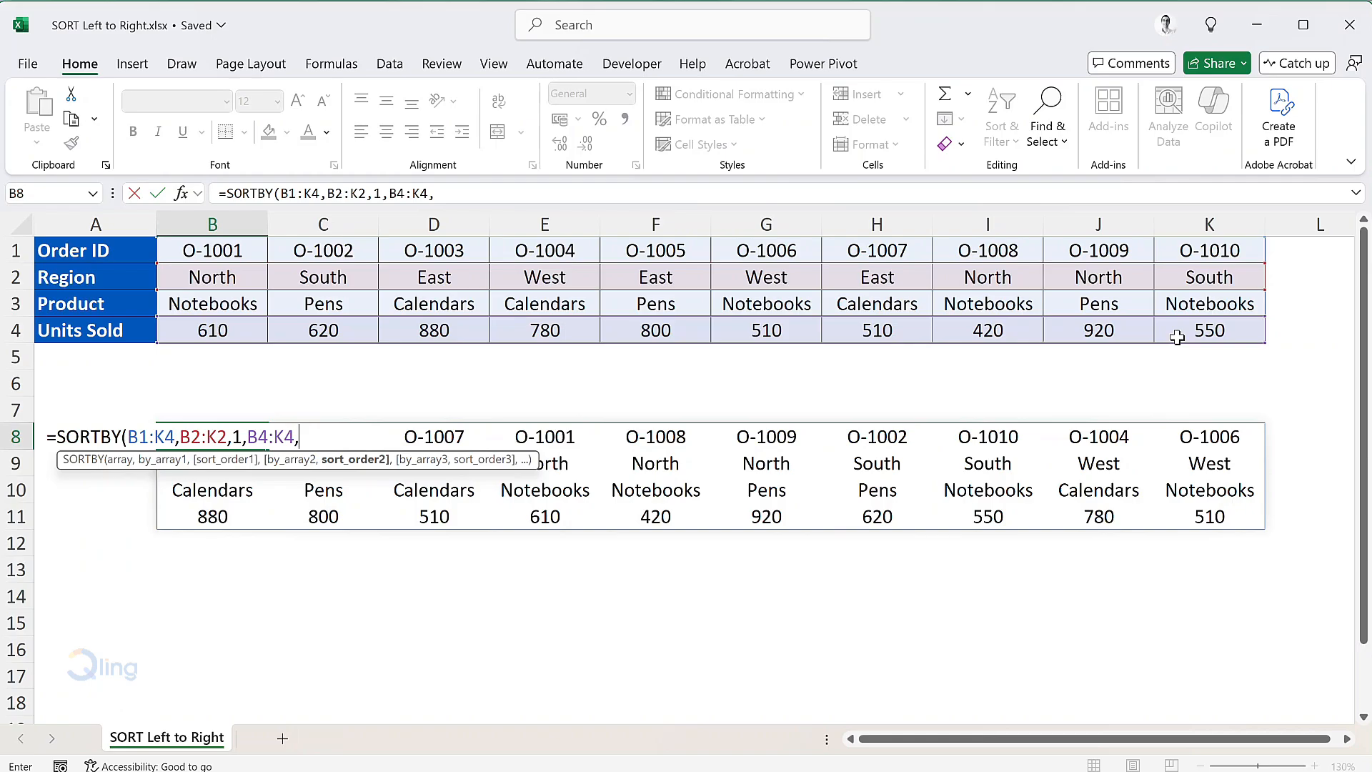
pyautogui.write('-1)')
pyautogui.press('Return')
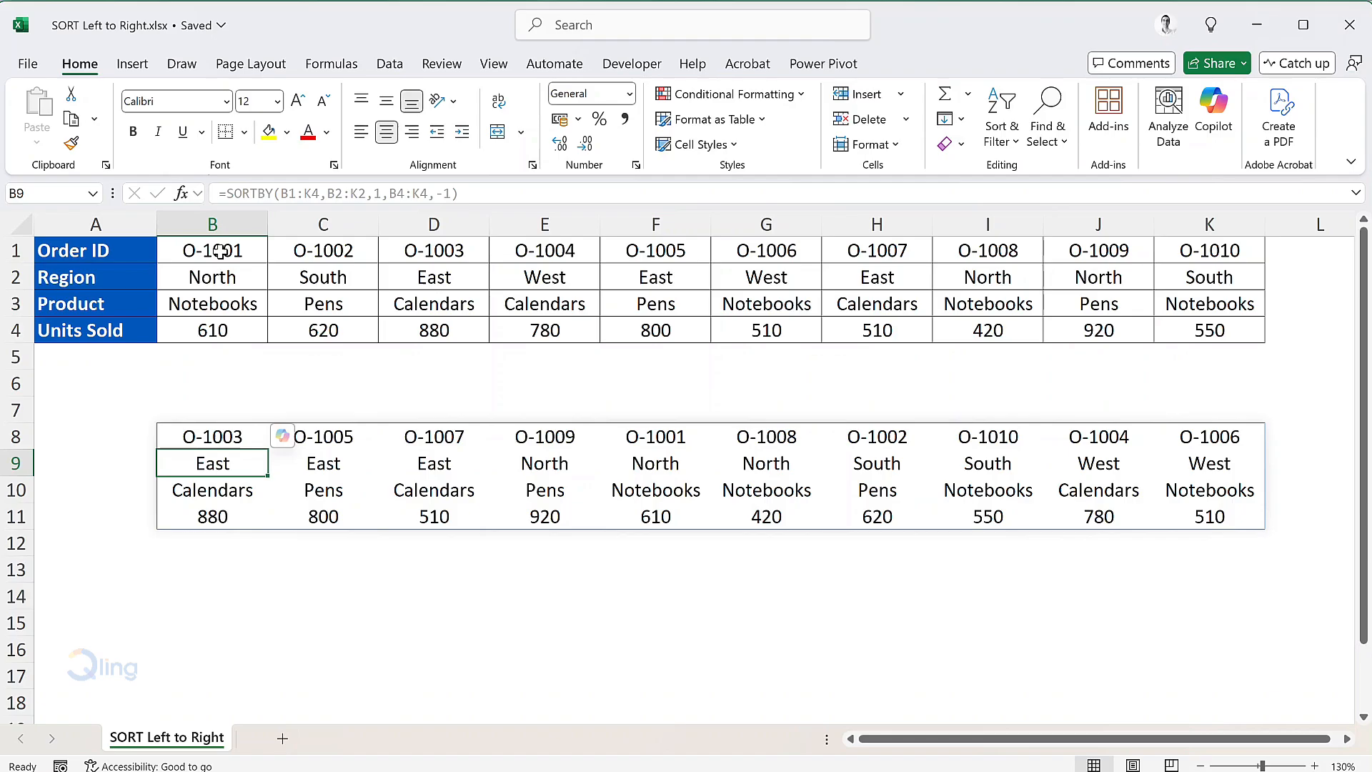
# Sort B1:K4 left to right by Row 2 (Region), A to Z, using the Sort dialog
pyautogui.moveTo(220, 250); pyautogui.dragTo(1163, 330)
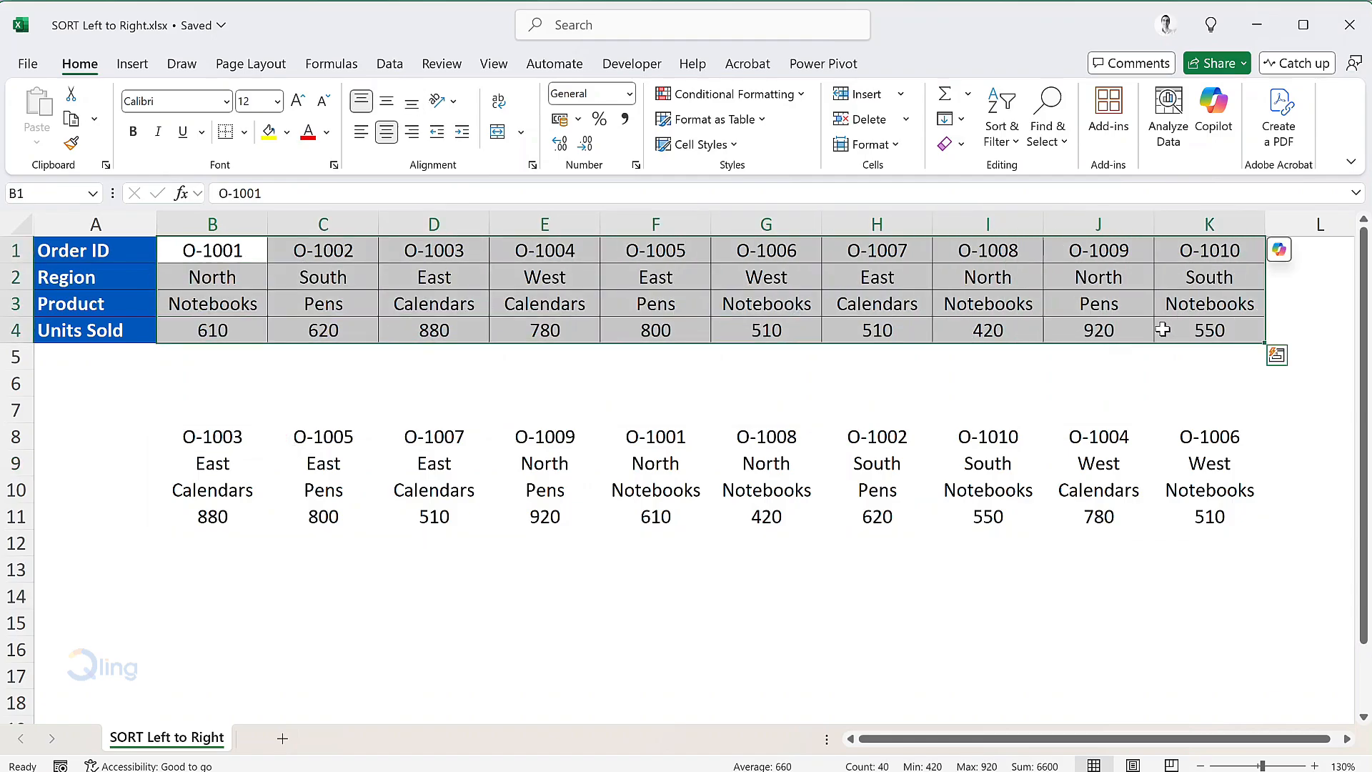
pyautogui.click(394, 72)
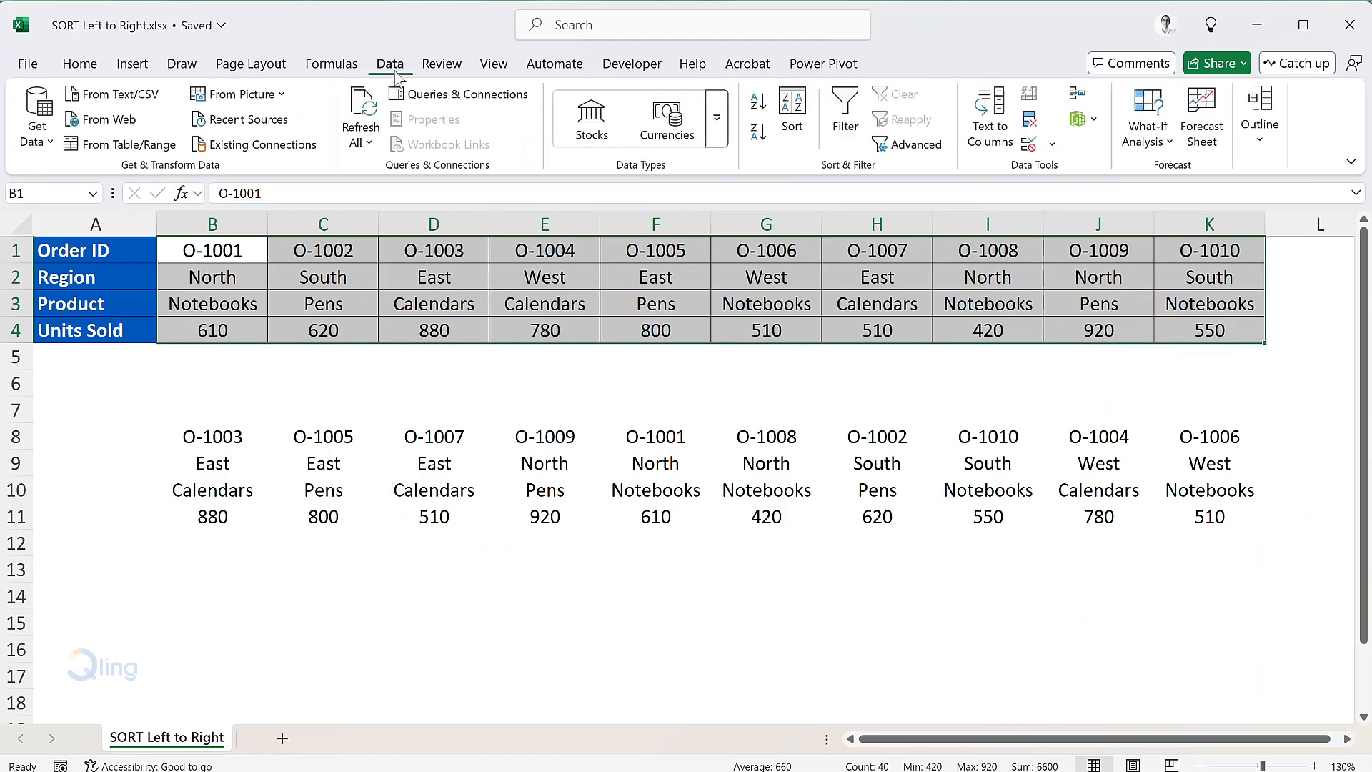
pyautogui.click(796, 143)
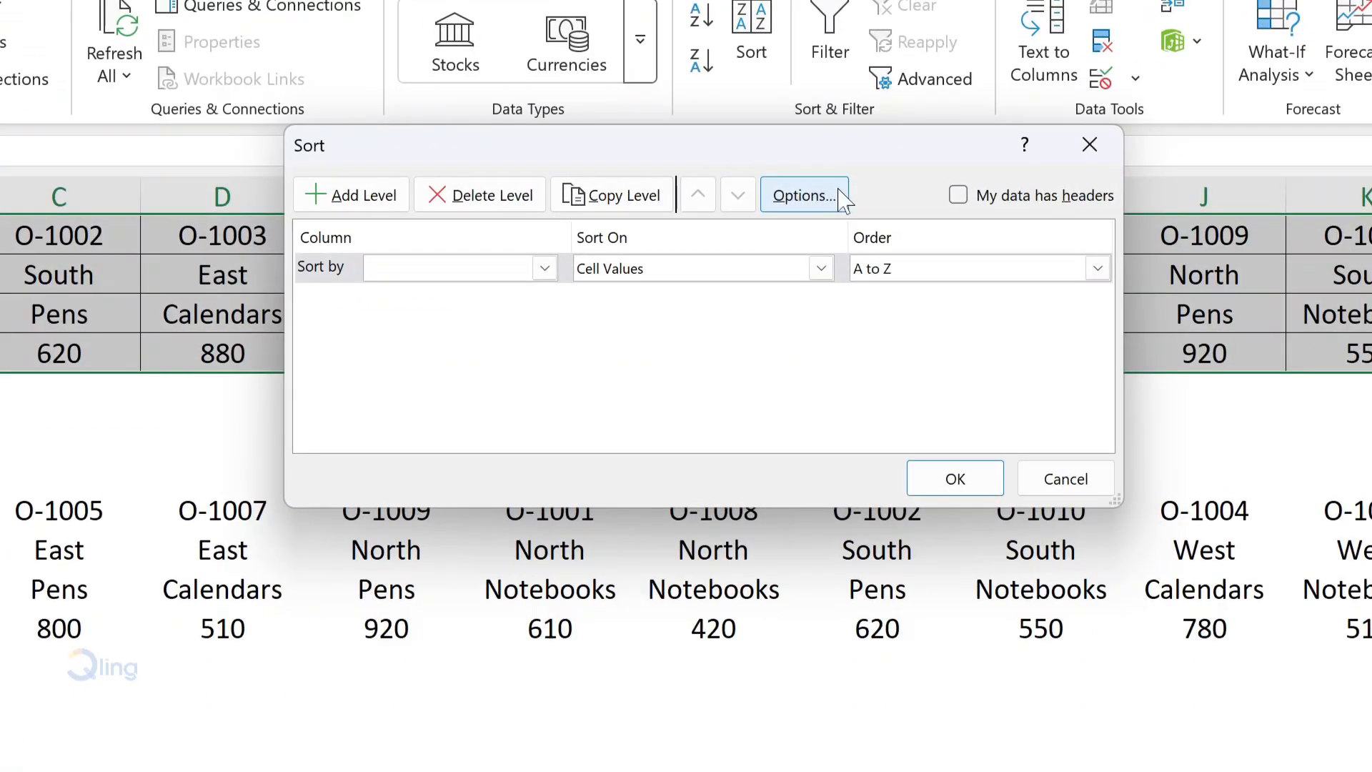
pyautogui.click(804, 195)
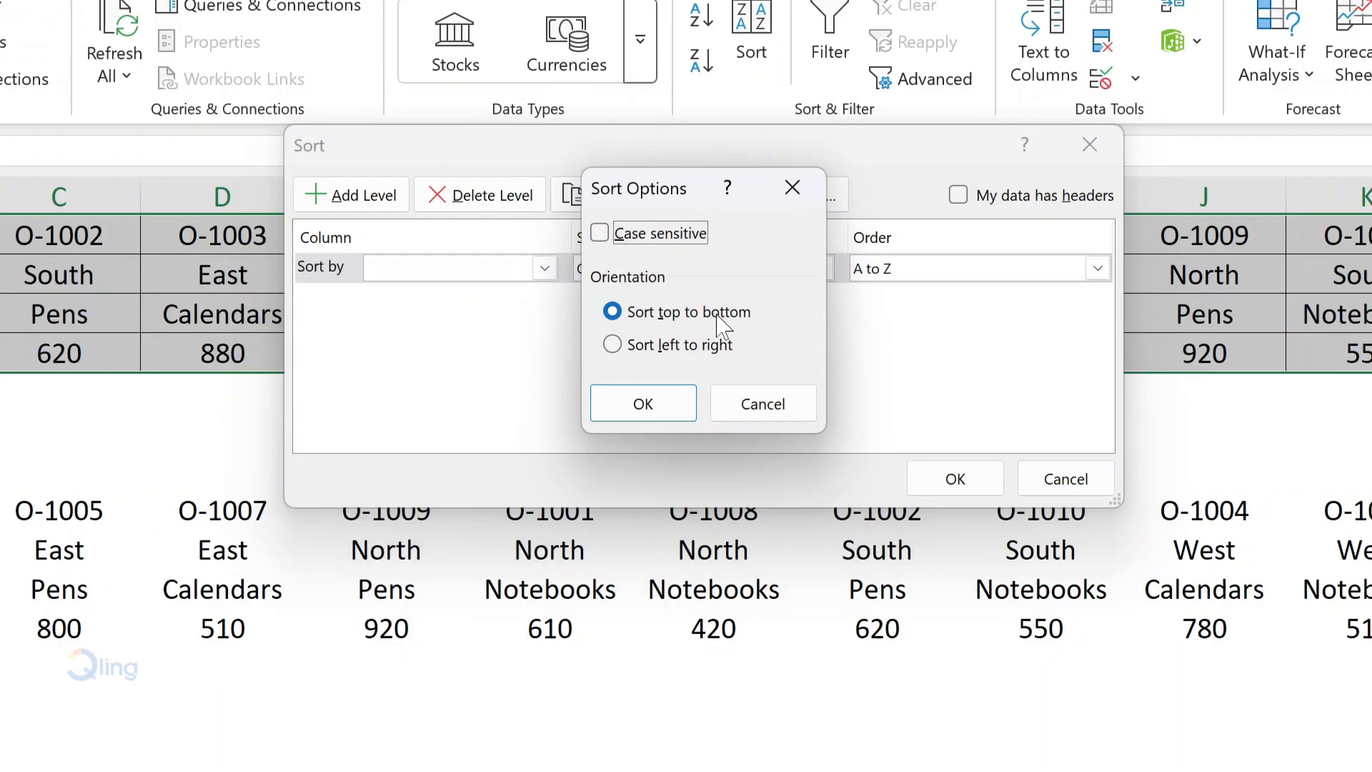
pyautogui.click(652, 349)
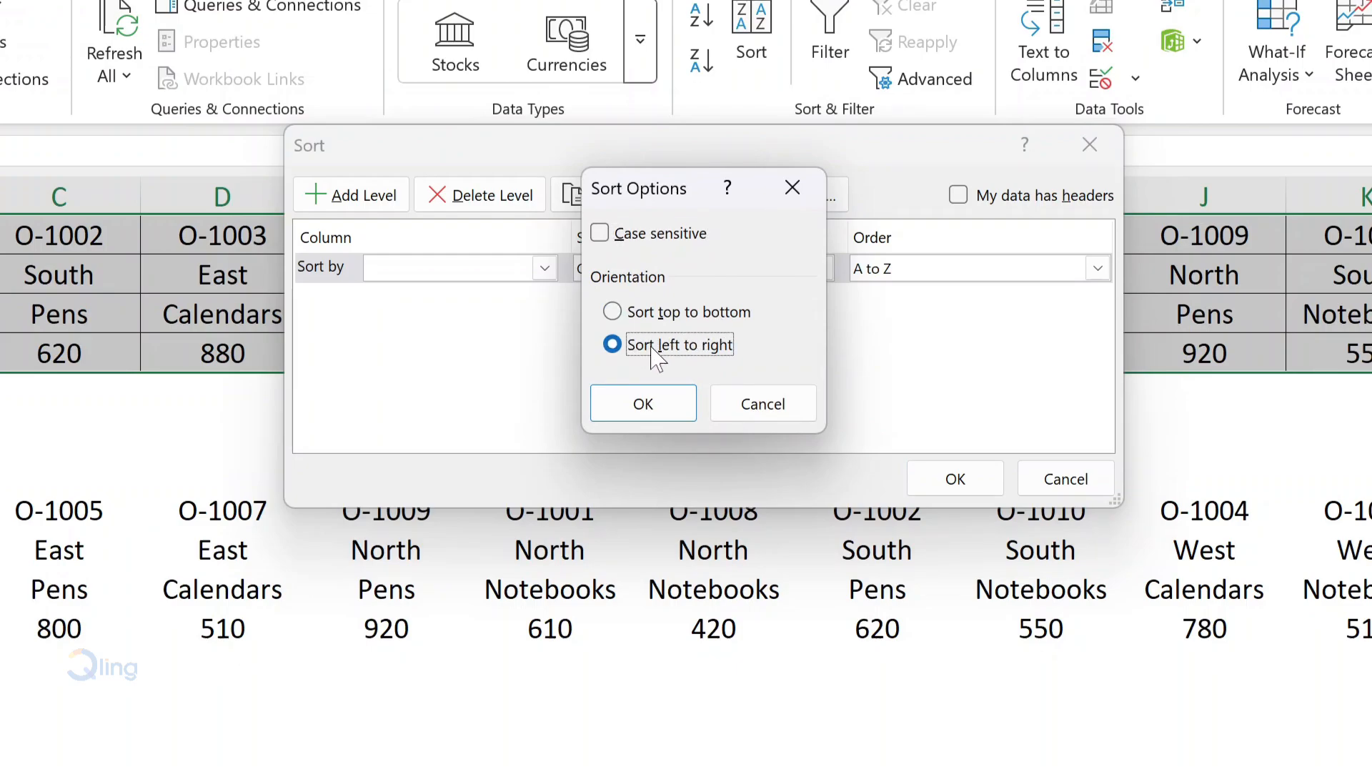
pyautogui.click(686, 409)
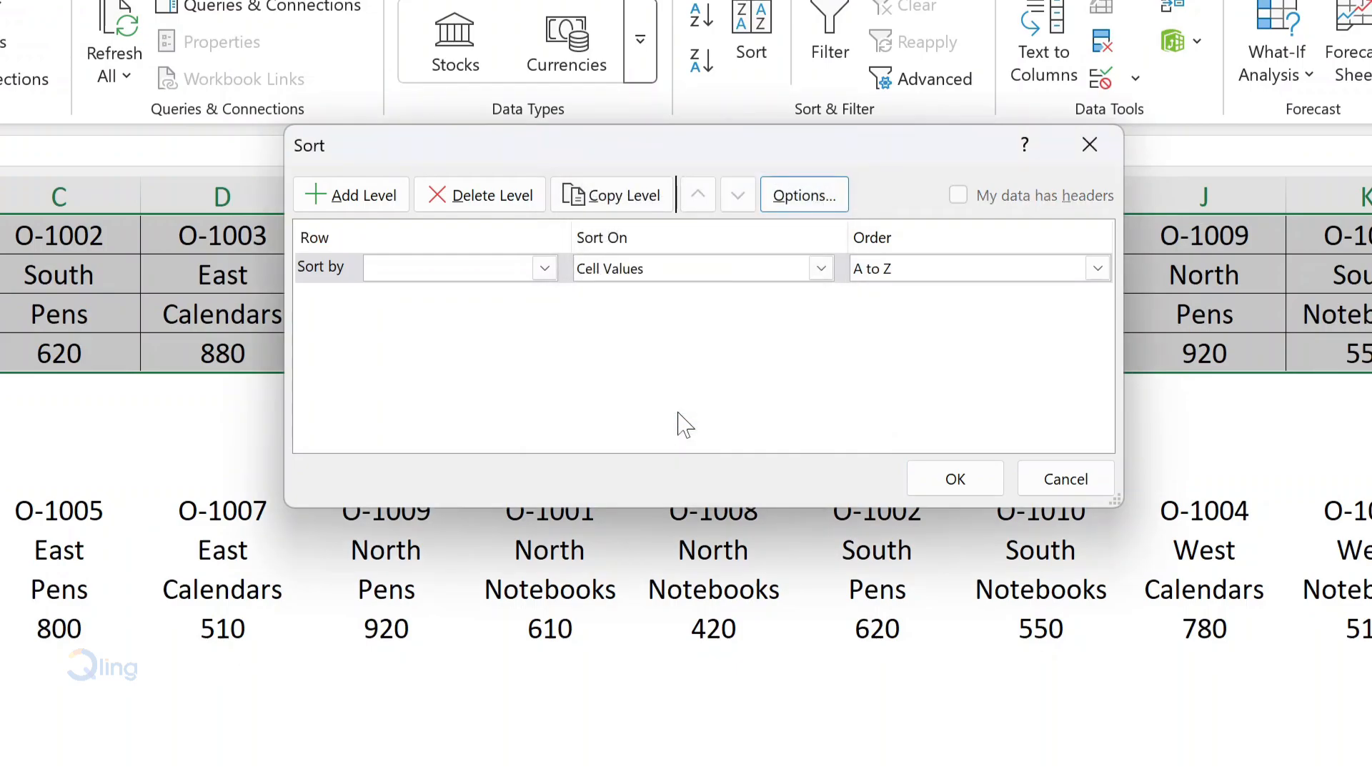
pyautogui.click(545, 268)
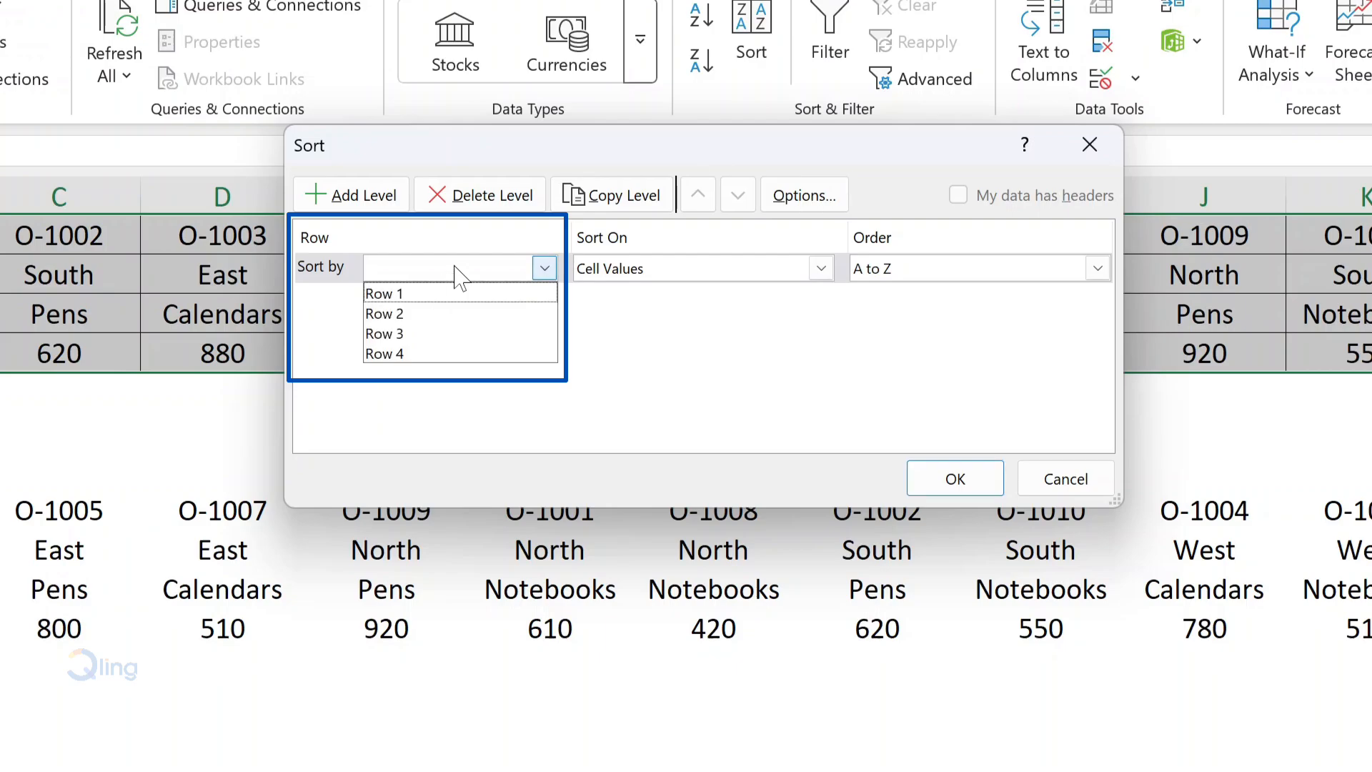
pyautogui.click(424, 314)
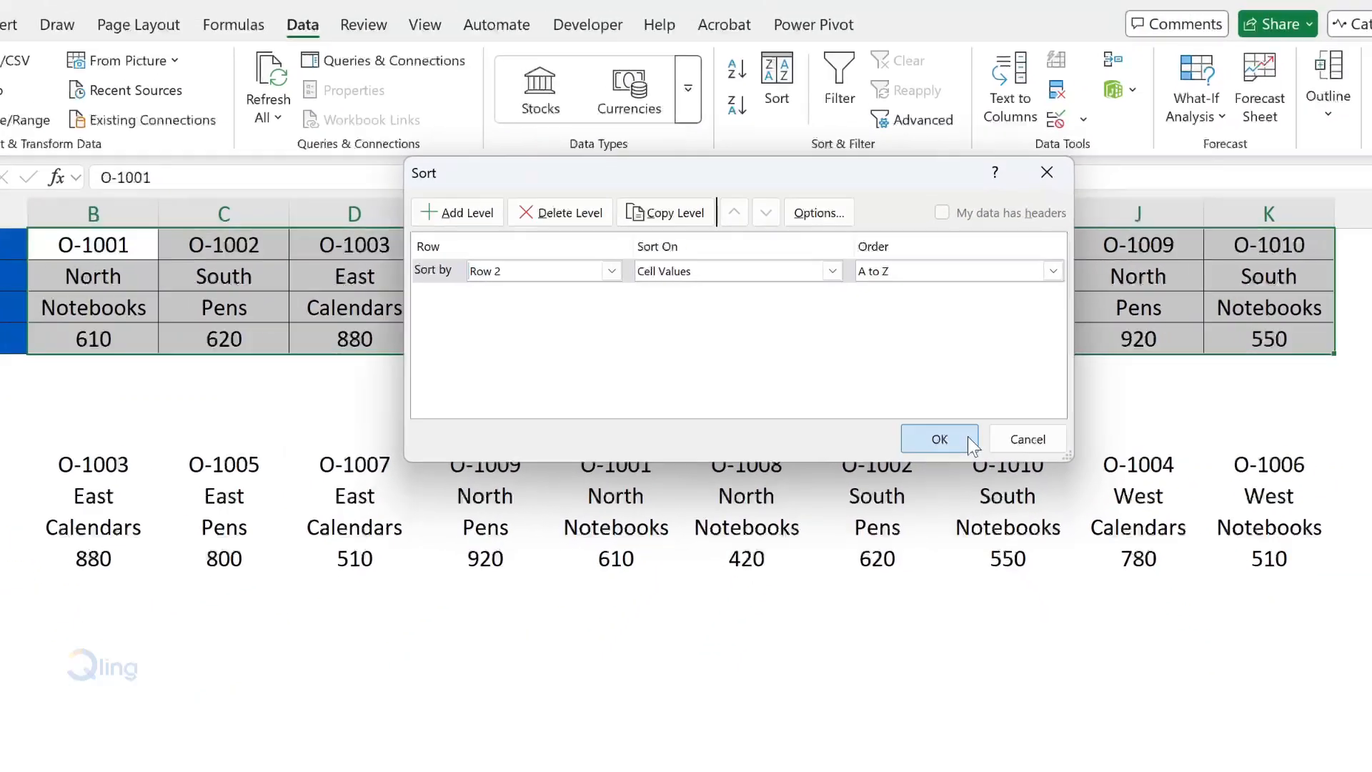
pyautogui.click(985, 480)
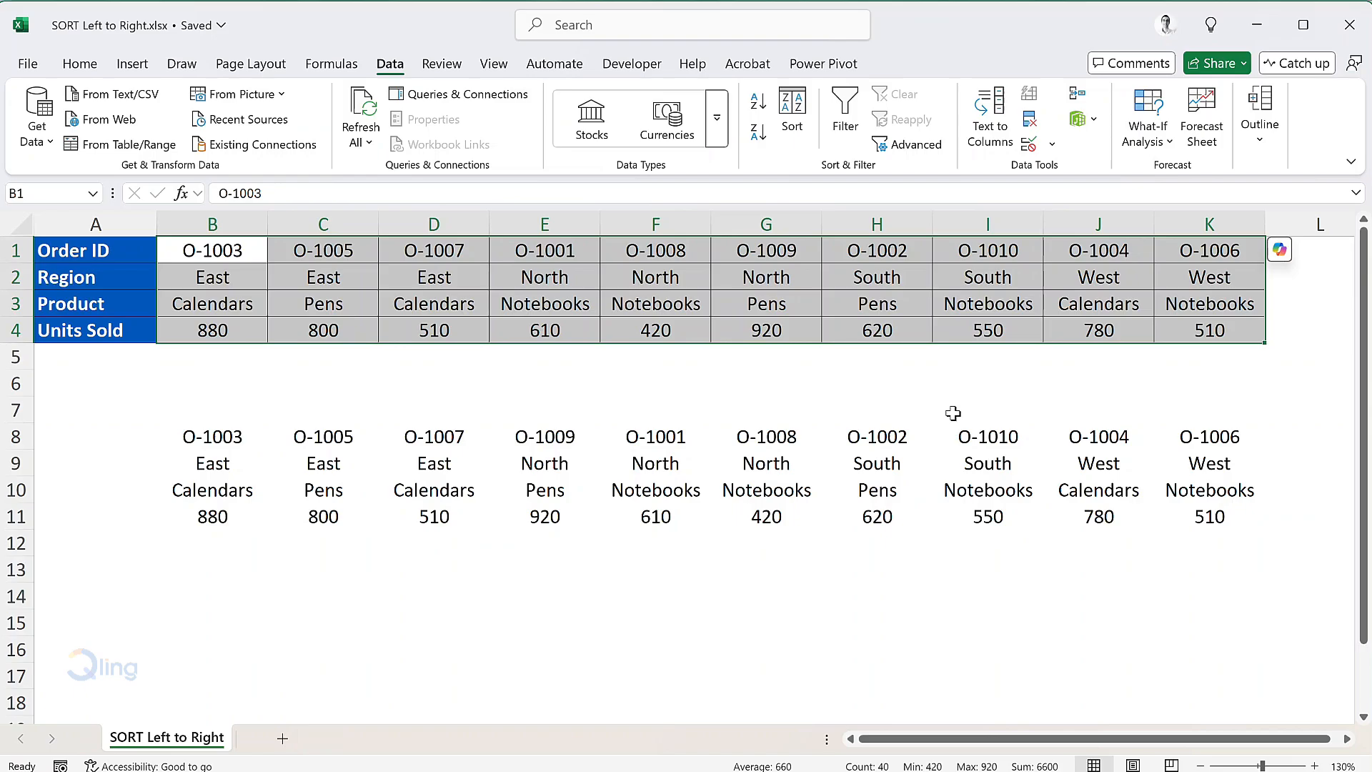
# Add a second sort level on Row 4 (Units Sold), Largest to Smallest, and apply it
pyautogui.click(792, 121)
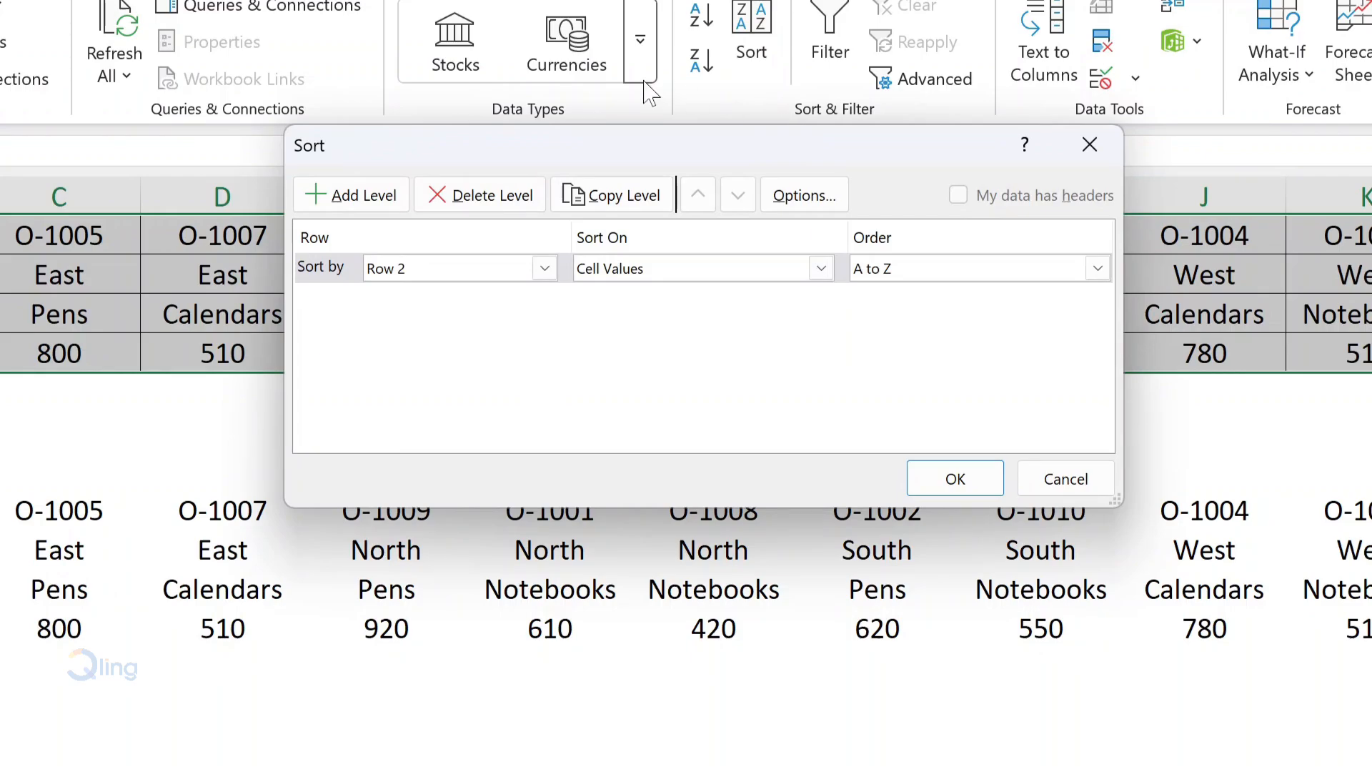
pyautogui.click(365, 203)
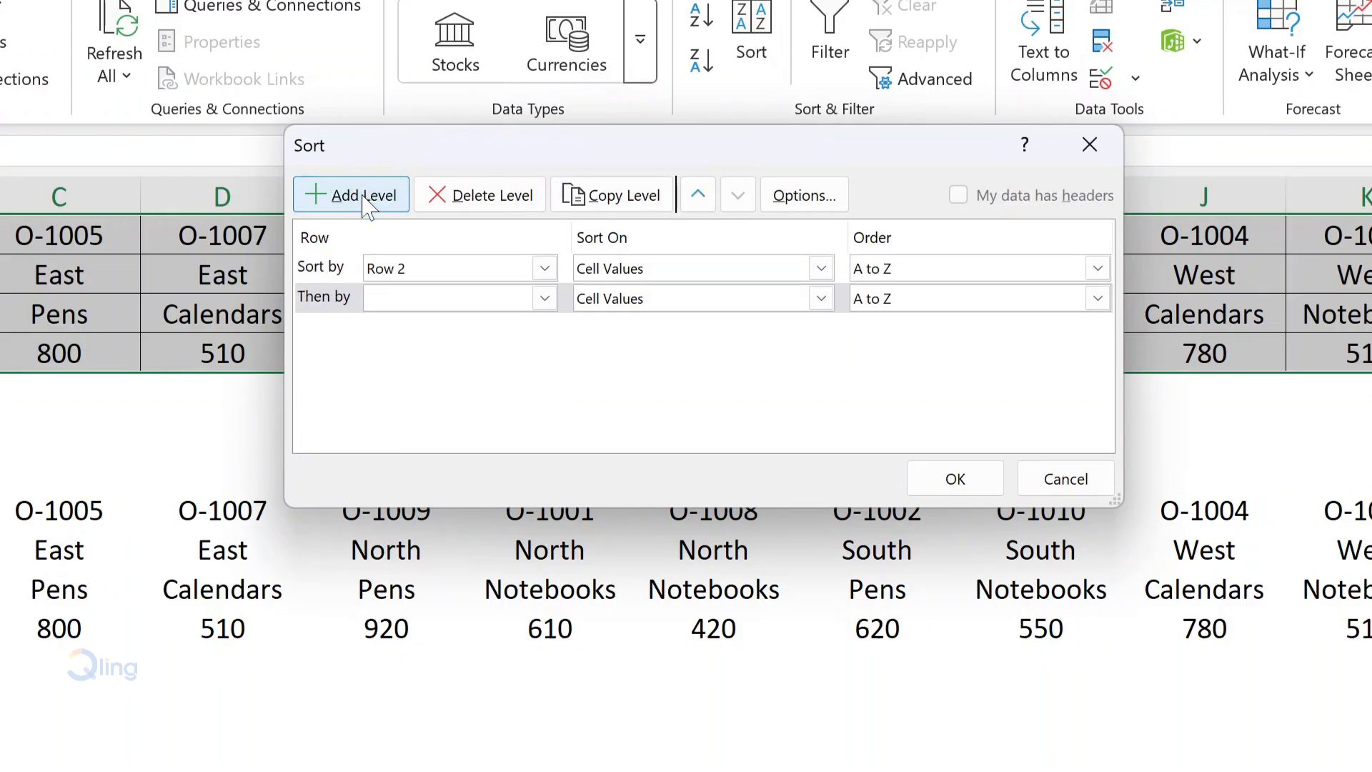
pyautogui.click(455, 298)
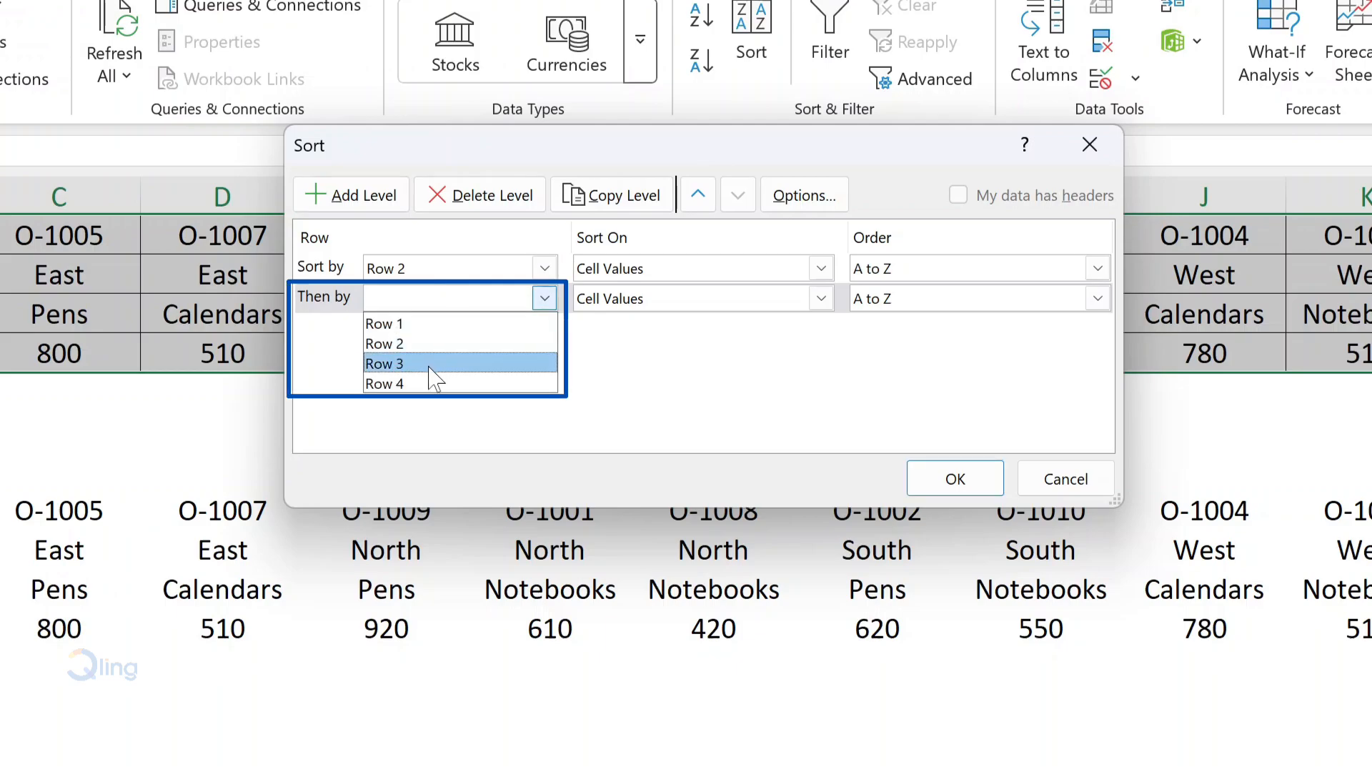
pyautogui.click(422, 392)
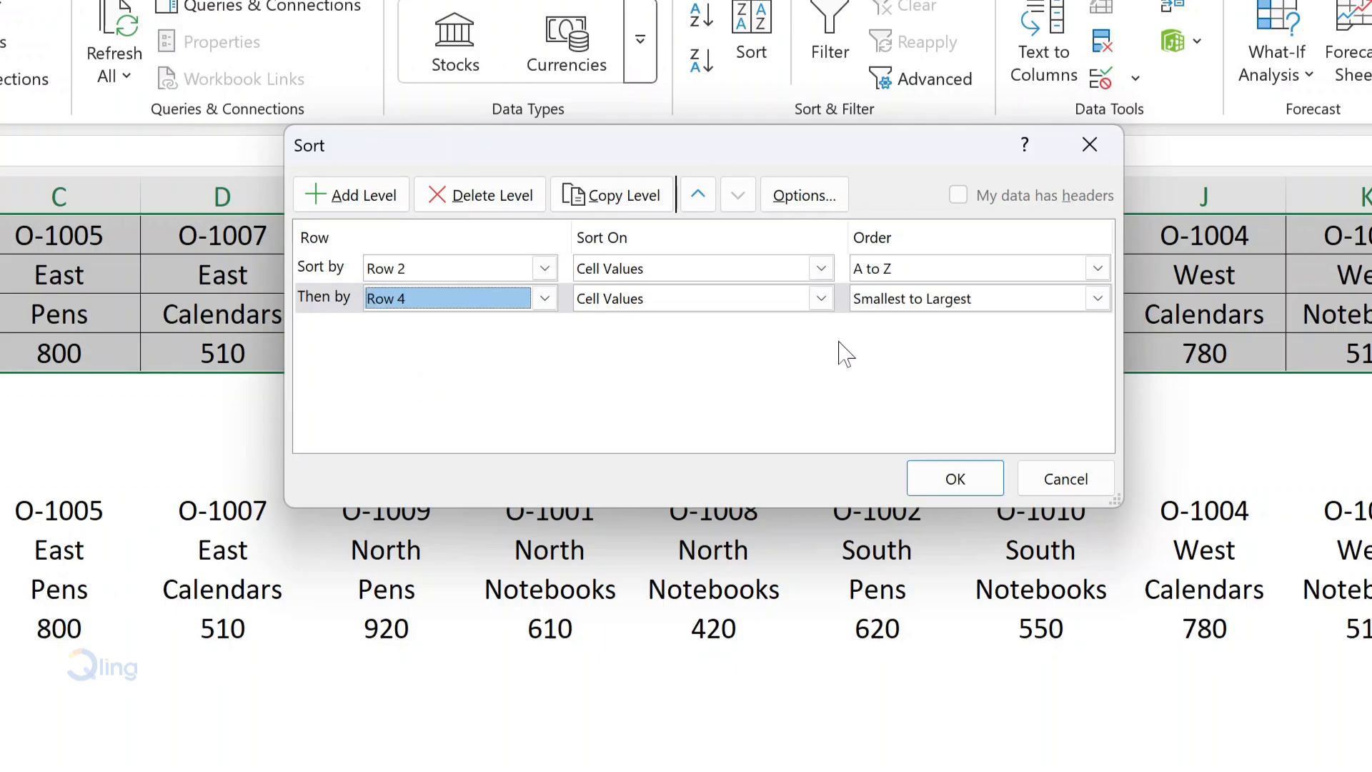
pyautogui.click(1004, 309)
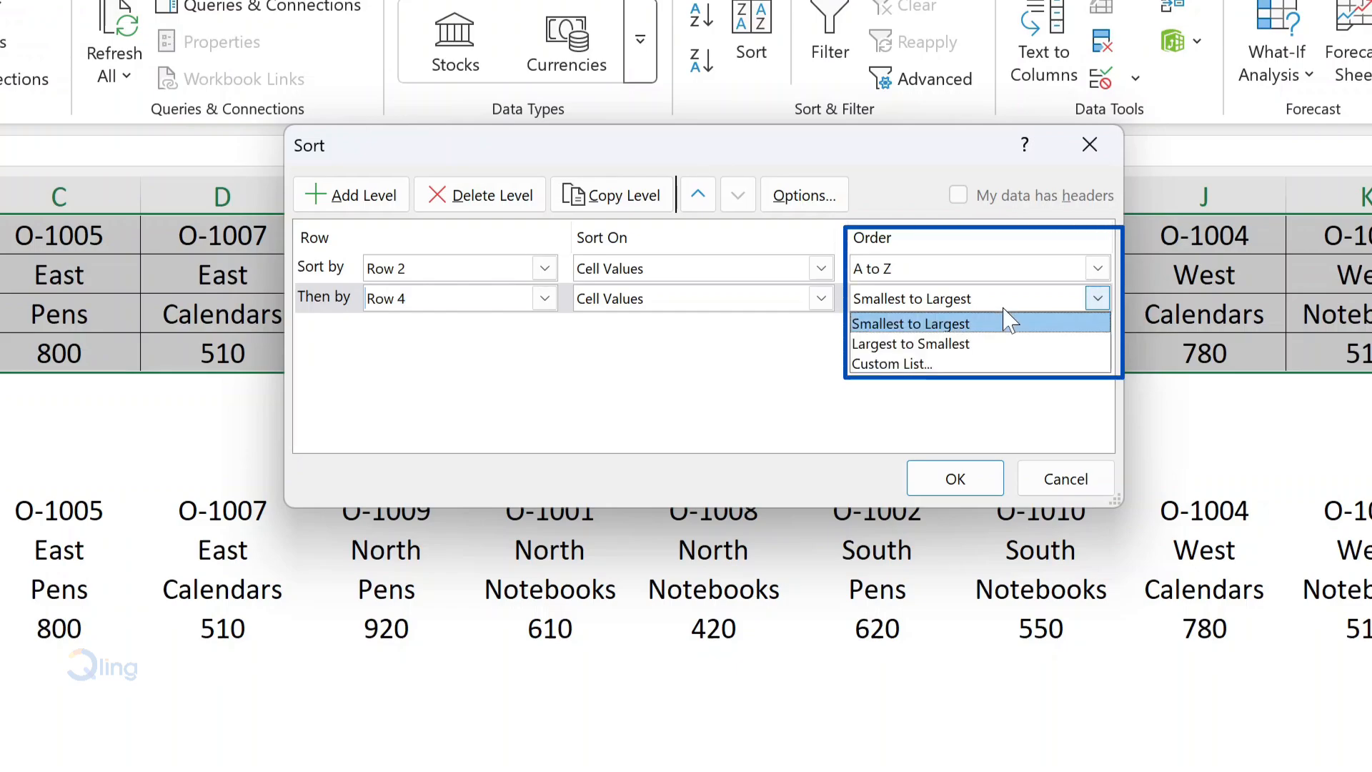
pyautogui.click(986, 344)
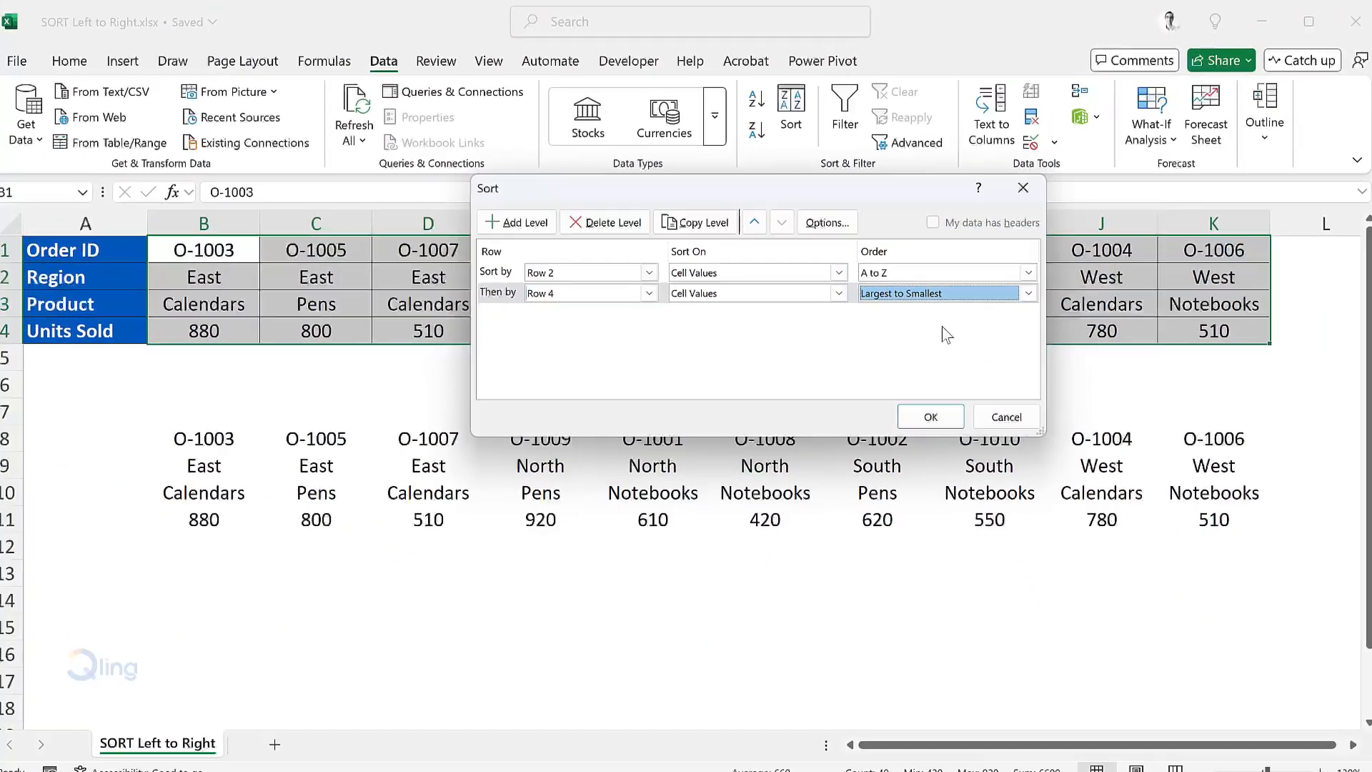
pyautogui.click(949, 459)
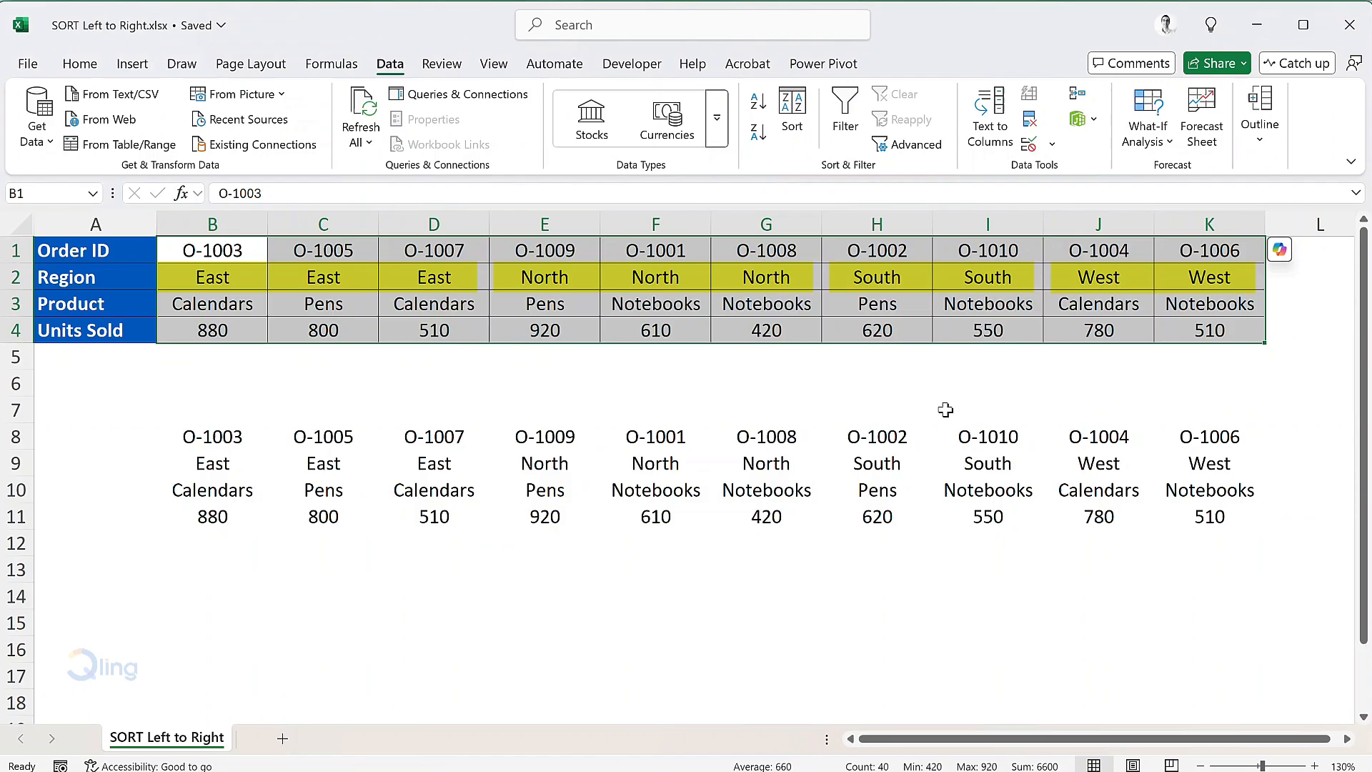